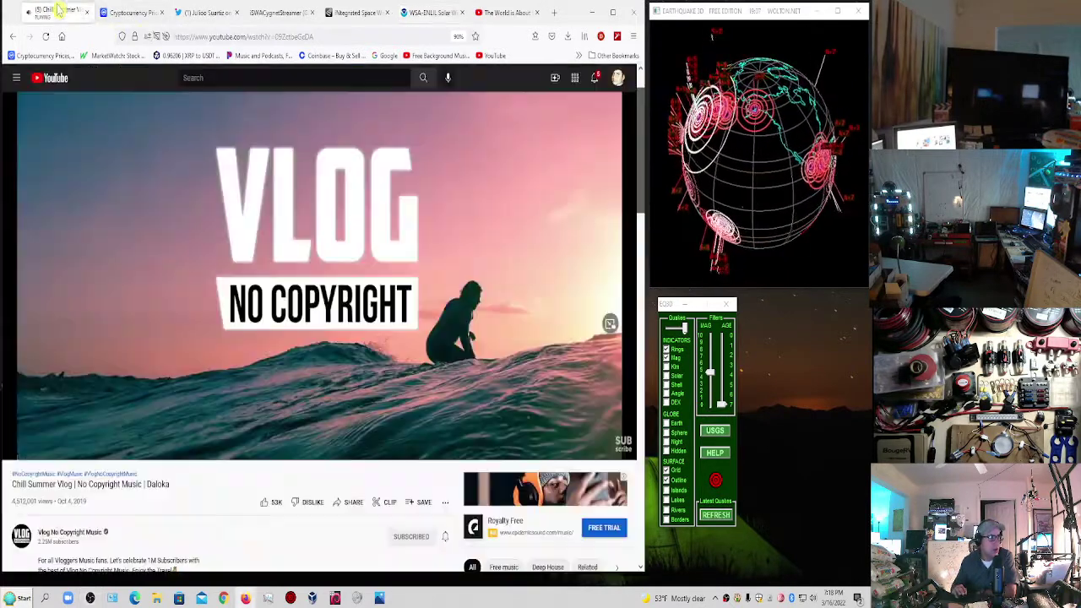
- Switch through the YouTube music video to the CoinMarketCap cryptocurrency price list
left_click(55, 12)
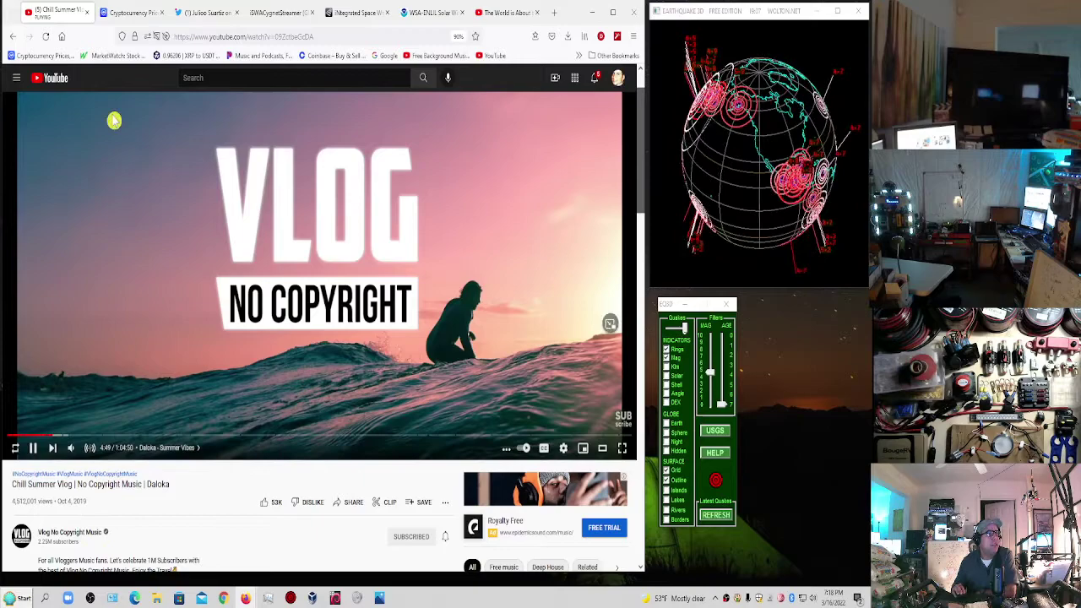
left_click(131, 12)
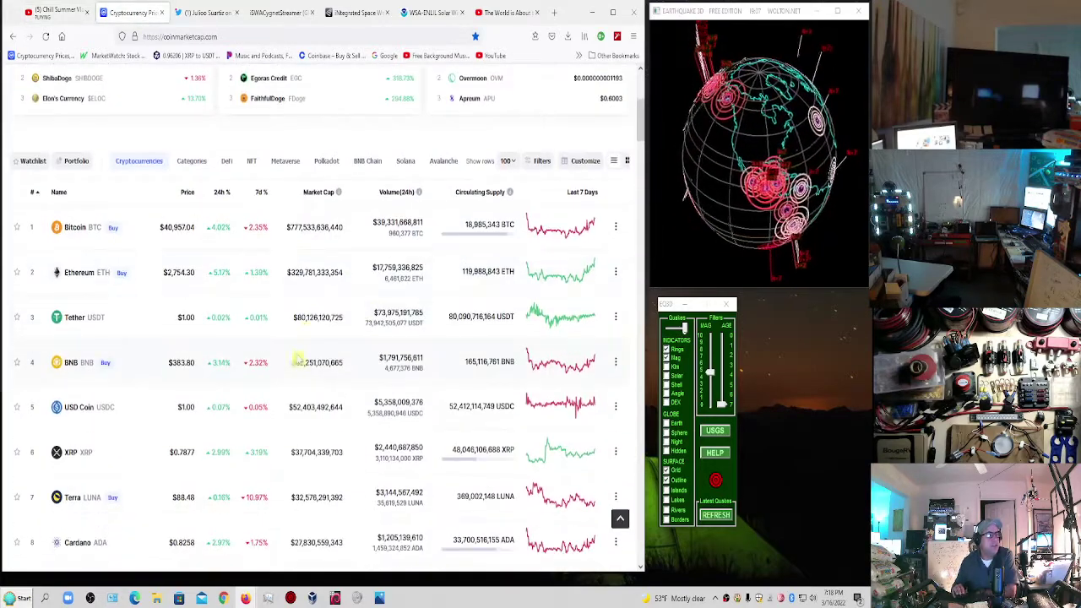
- Bring up the tweet's March 13 ENLIL solar wind image, then close the full-size view
left_click(212, 20)
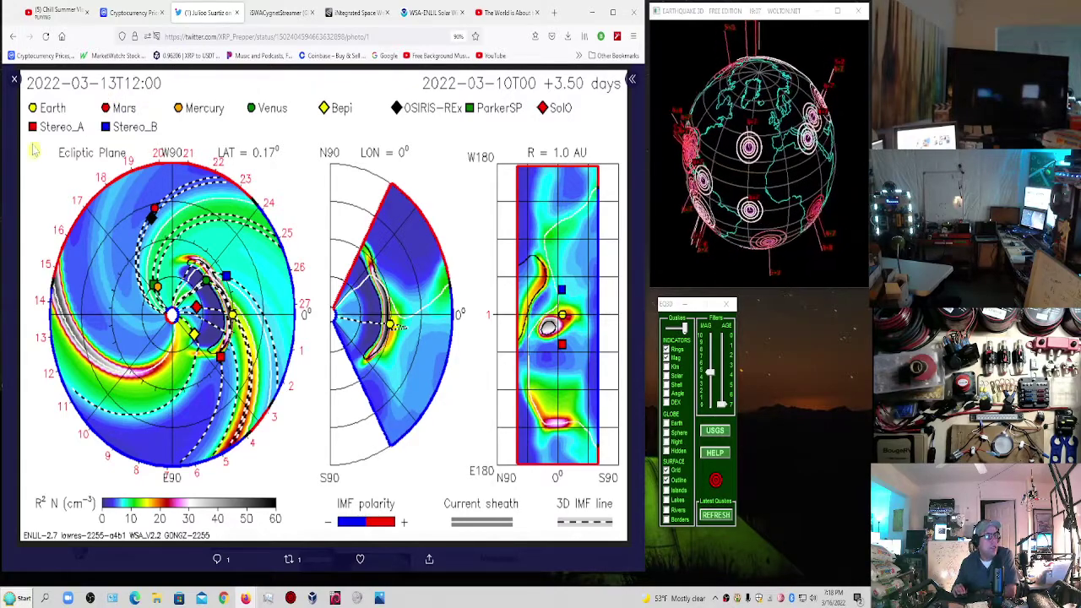
left_click(193, 272)
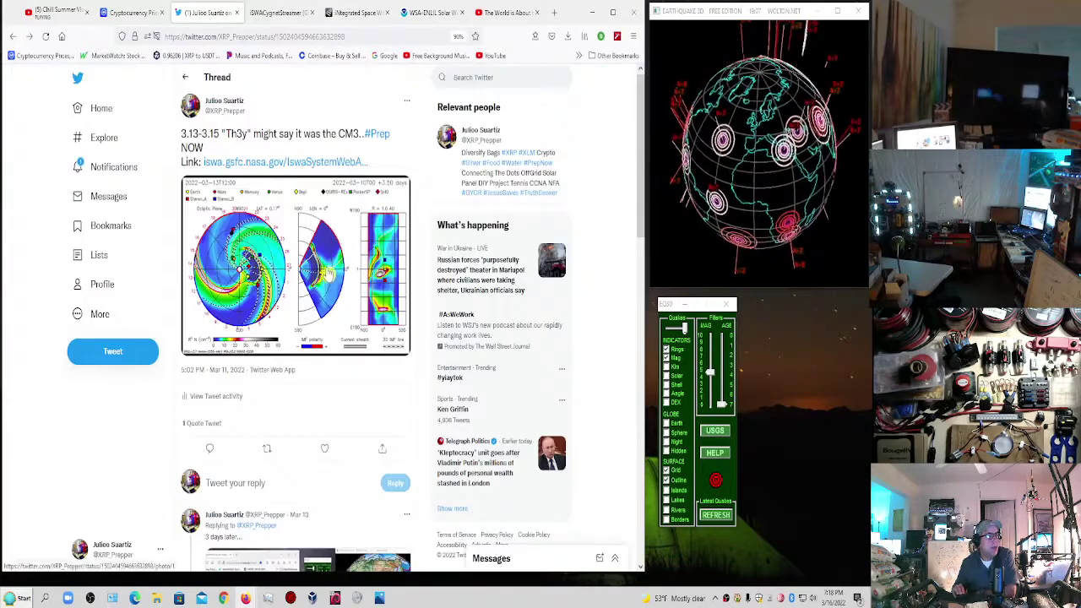
left_click(250, 199)
left_click(128, 137)
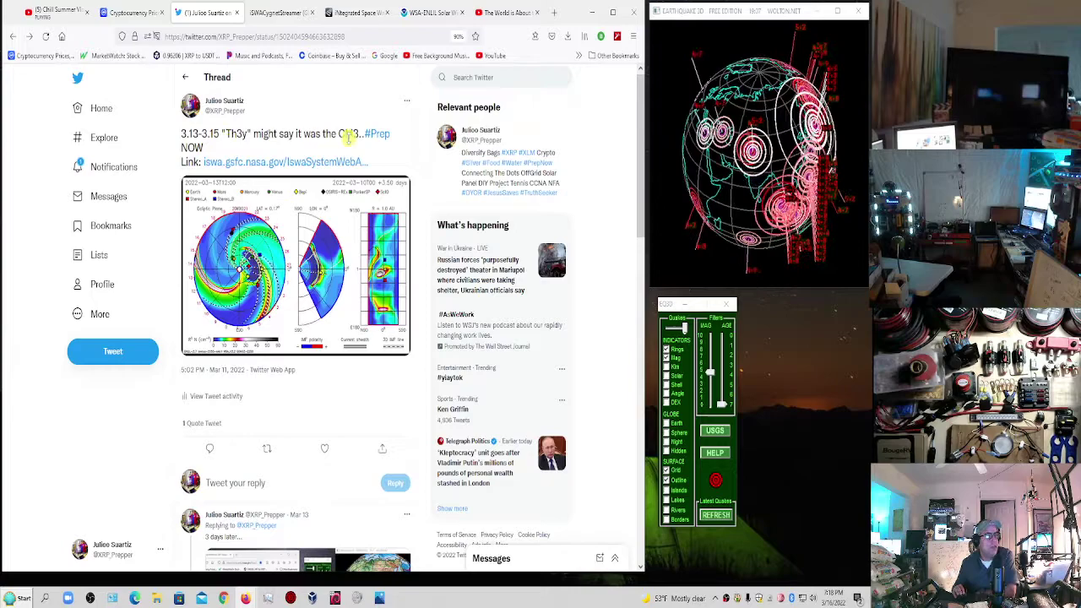
- Reopen the tweeted solar wind image full-size, then move to the SWACygnetStreamer plot
left_click(309, 270)
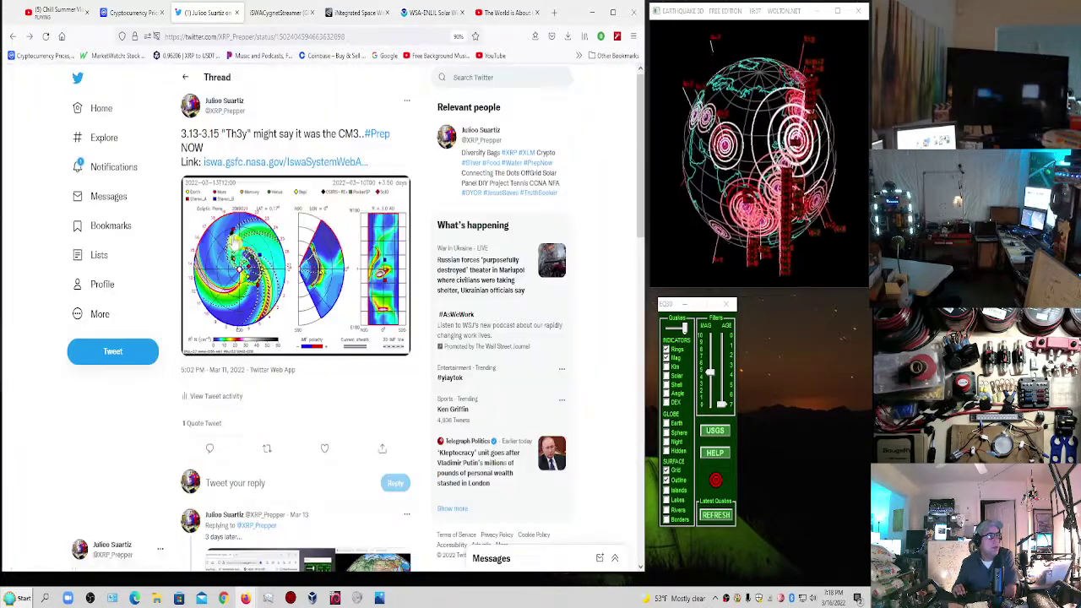
left_click(266, 264)
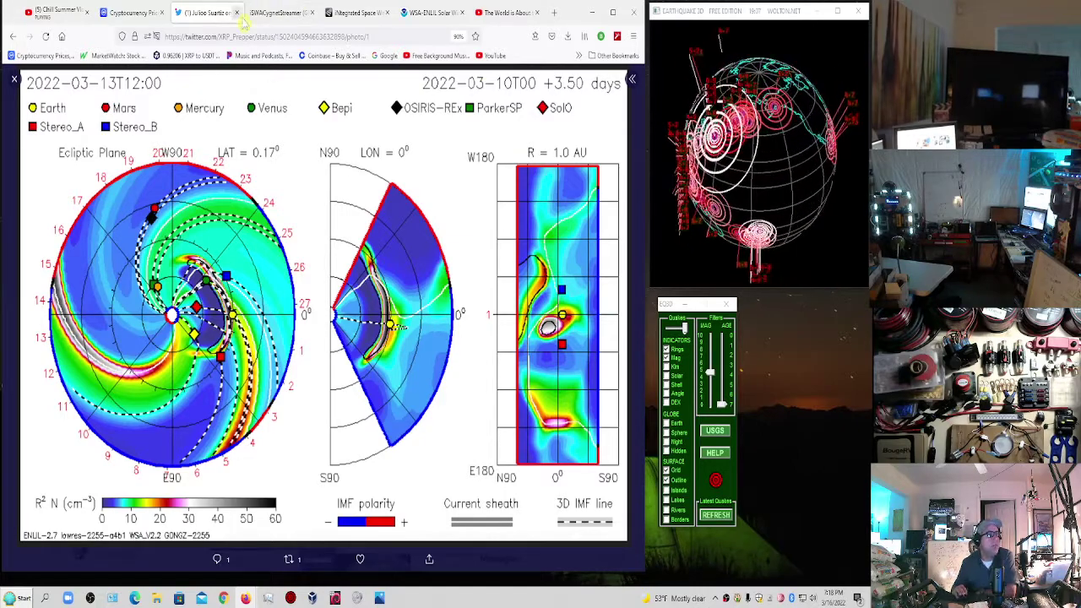
left_click(277, 15)
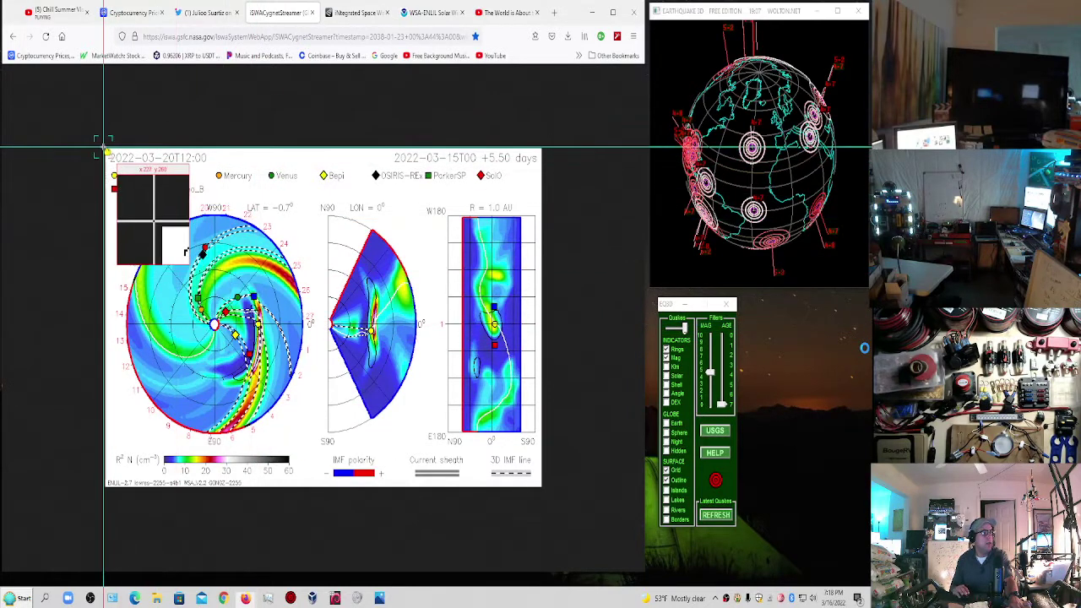
- Screenshot the Cygnet streamer's March 20 solar wind plot, then go to the ISWA layout
left_click_drag(104, 150, 550, 496)
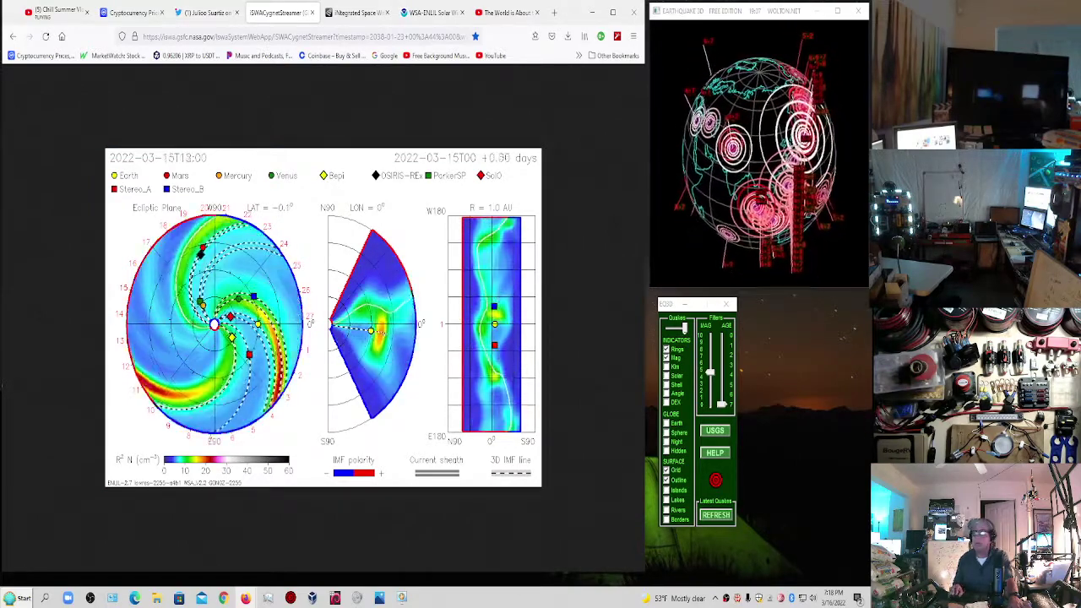
left_click(825, 424)
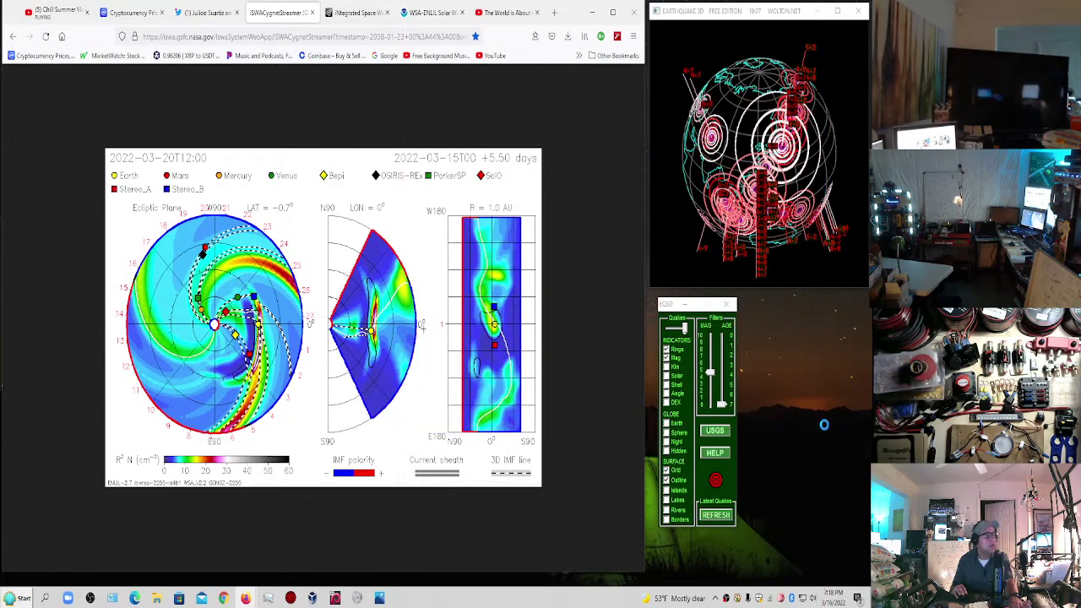
left_click(359, 12)
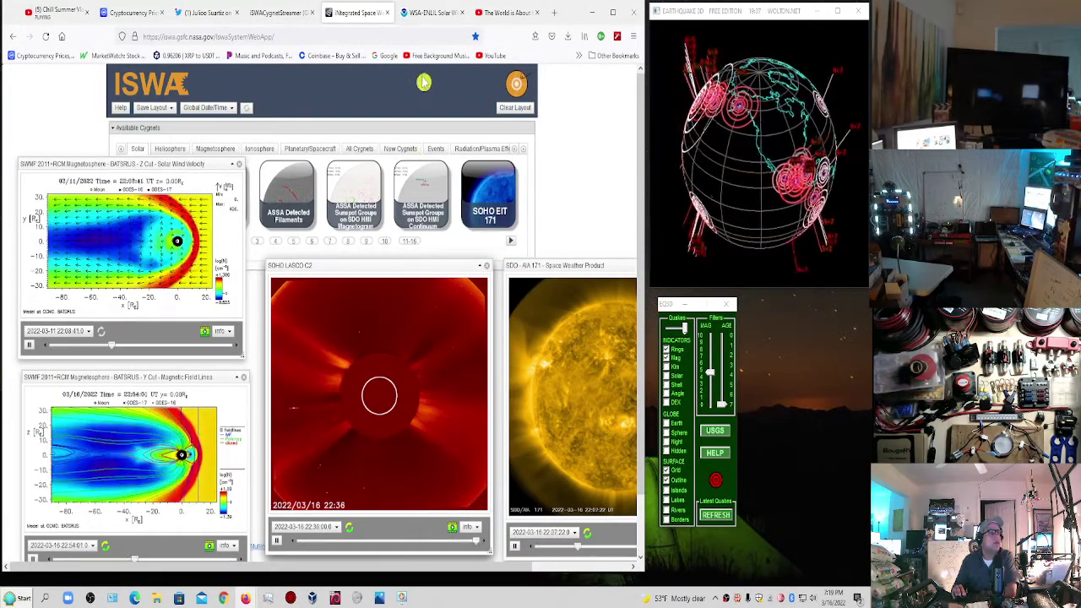
left_click(431, 12)
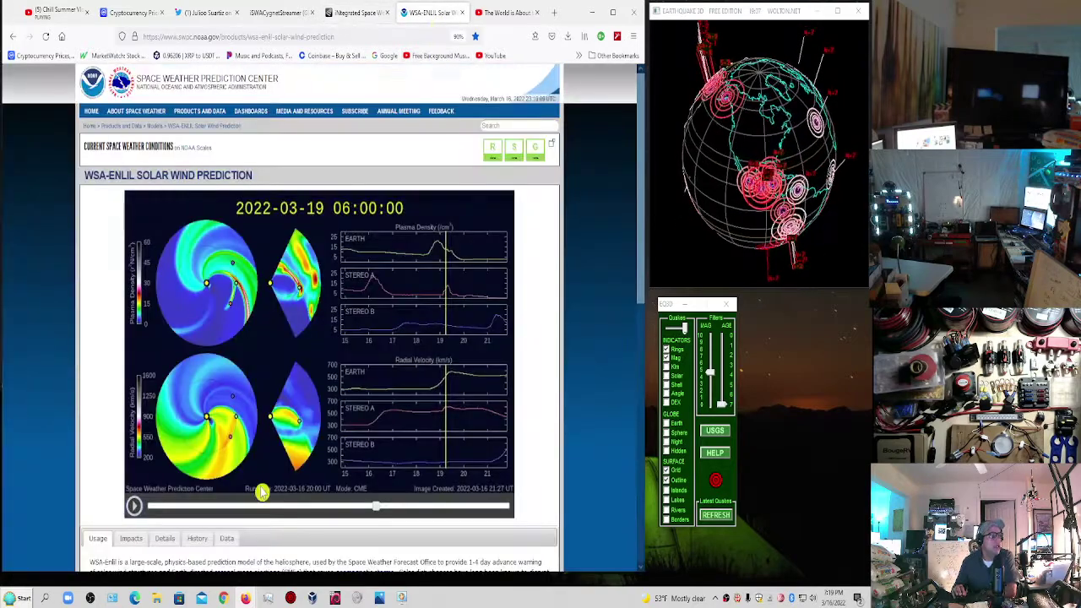
left_click(136, 506)
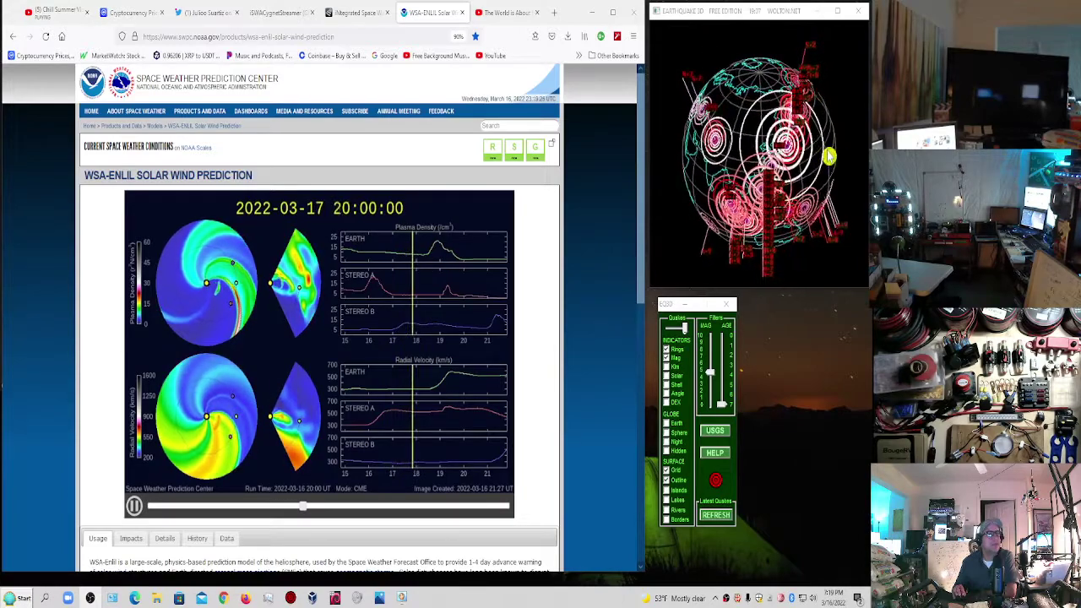
left_click(135, 508)
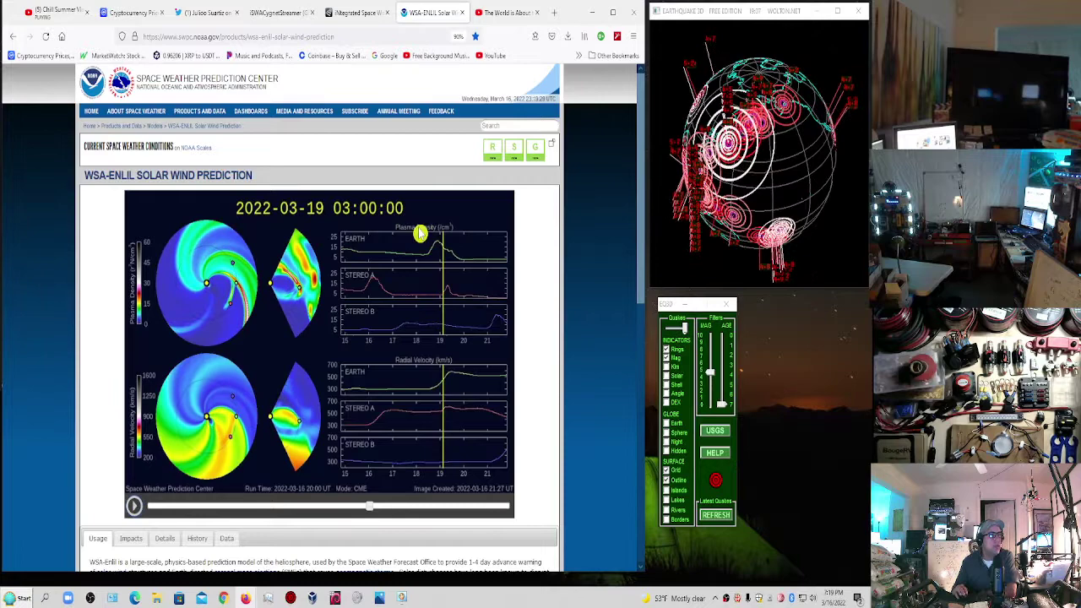